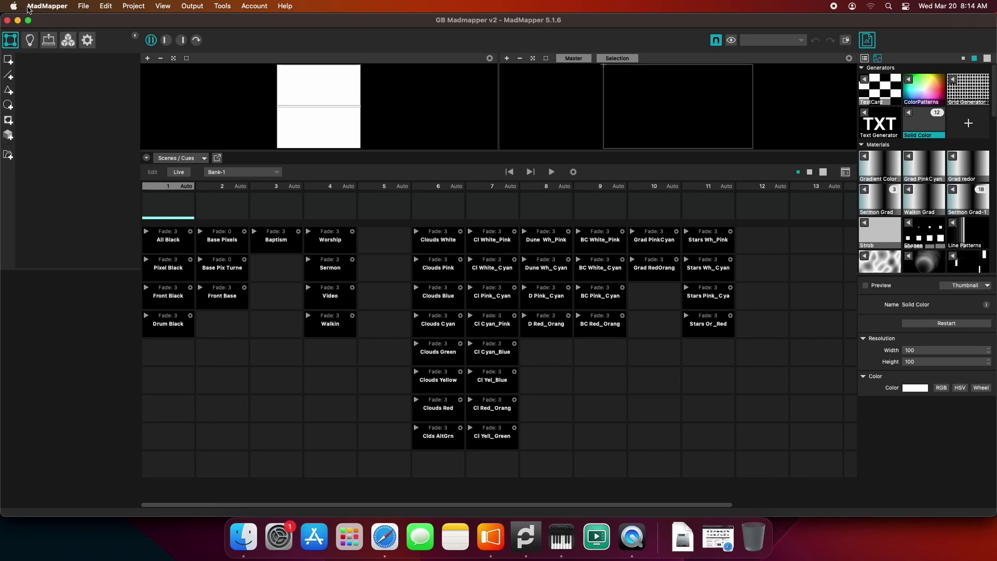
# - Uncheck Network Pro7 in MadMapper's MIDI preferences so only MadMapper In remains active
pyautogui.click(32, 8)
pyautogui.click(47, 38)
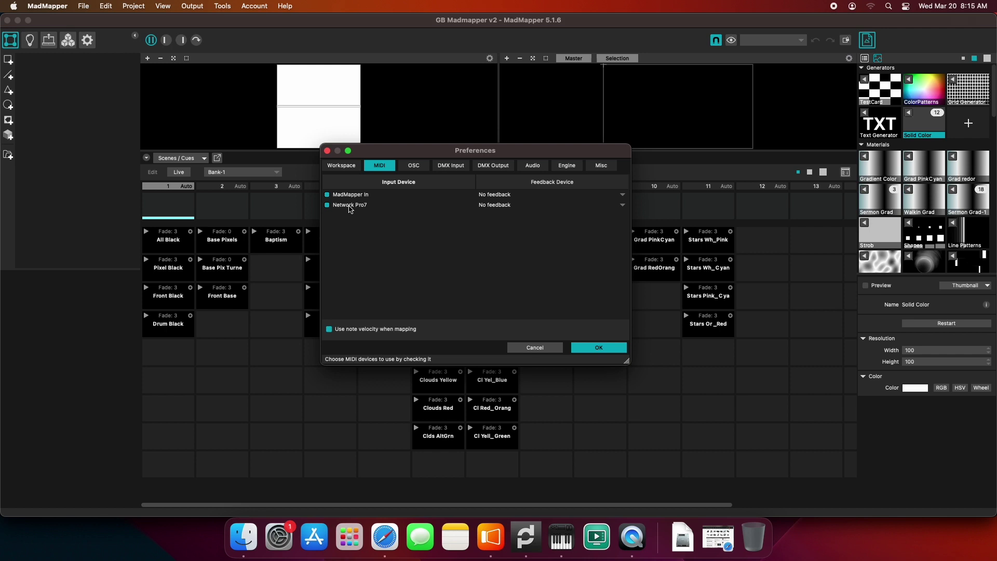
pyautogui.click(349, 206)
pyautogui.click(592, 348)
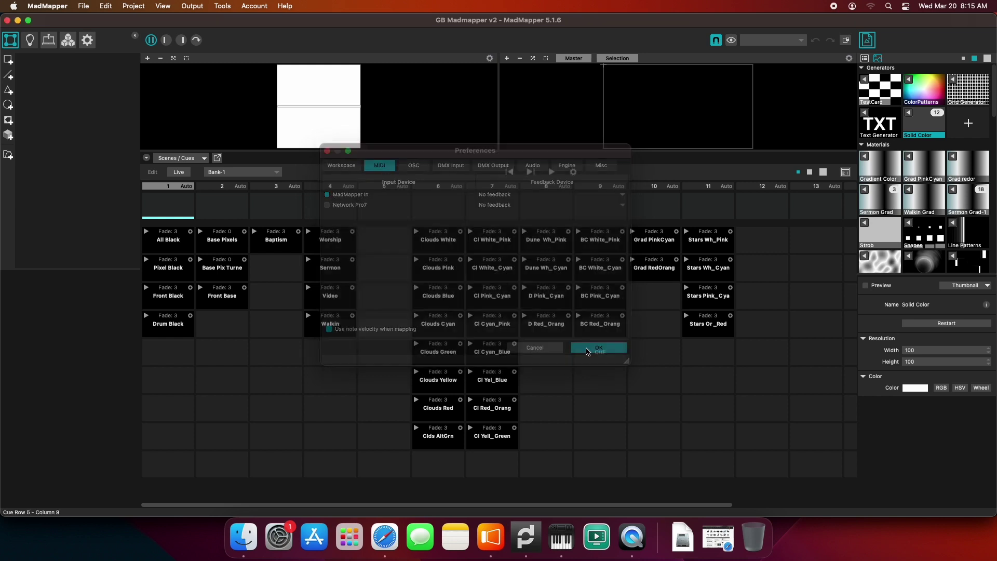
# - Open ProPresenter's Devices settings showing the single MIDI device with In 1/2, Out 0/2
pyautogui.click(491, 538)
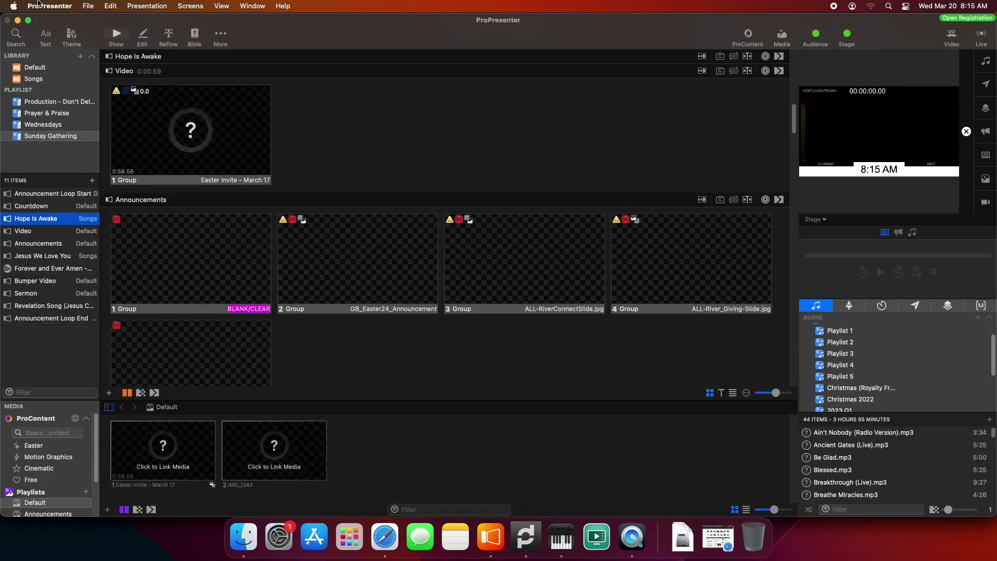
pyautogui.click(41, 5)
pyautogui.moveTo(45, 49)
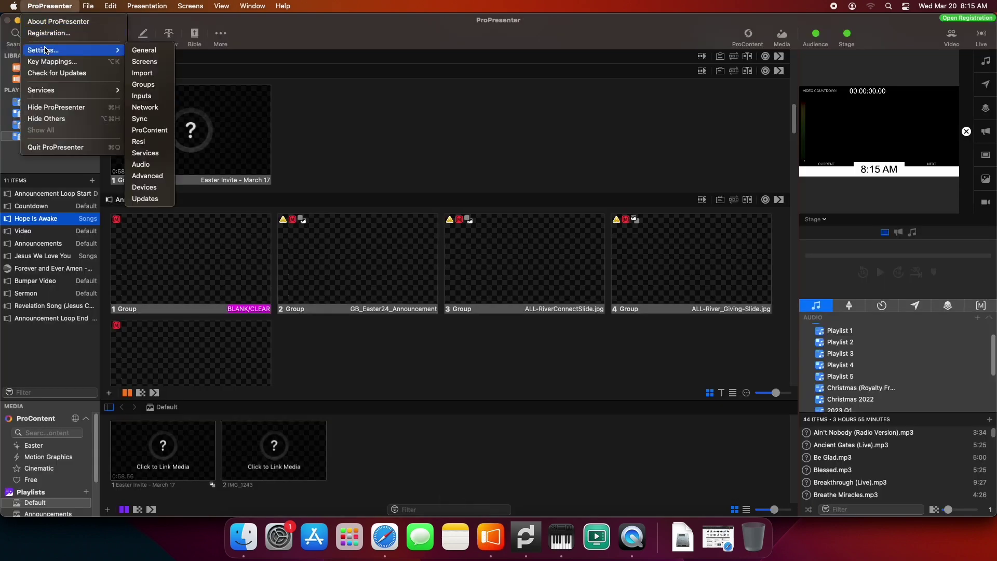
pyautogui.click(146, 49)
pyautogui.click(623, 120)
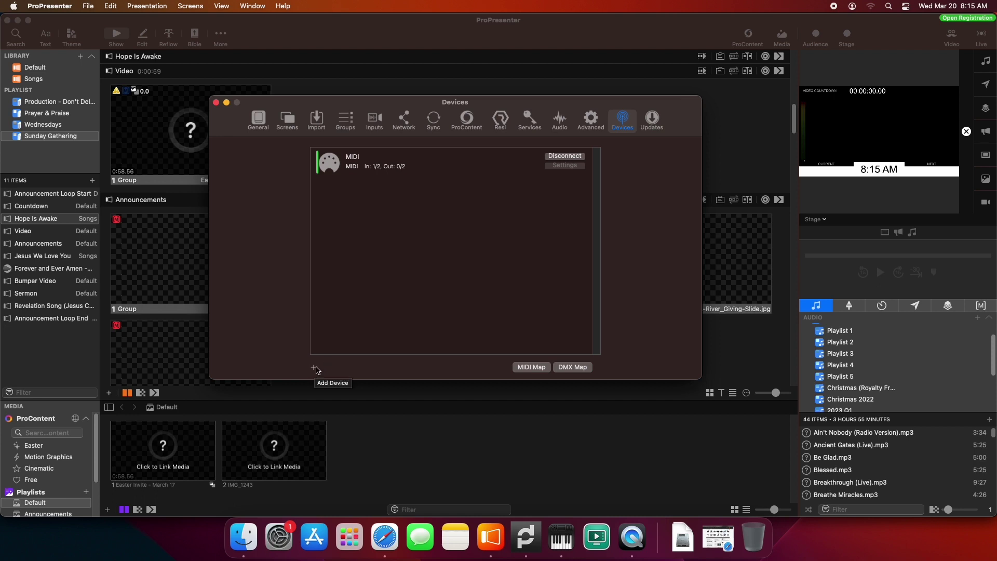
# - Disconnect the MIDI device, keep CoreMIDI Device hardware, and add MadMapper In as destination
pyautogui.click(565, 157)
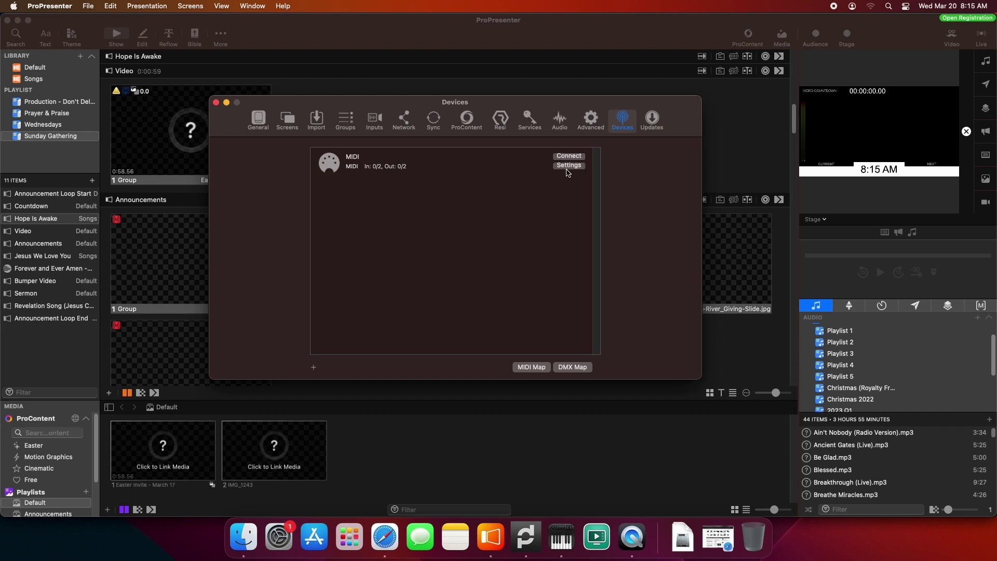
pyautogui.click(569, 166)
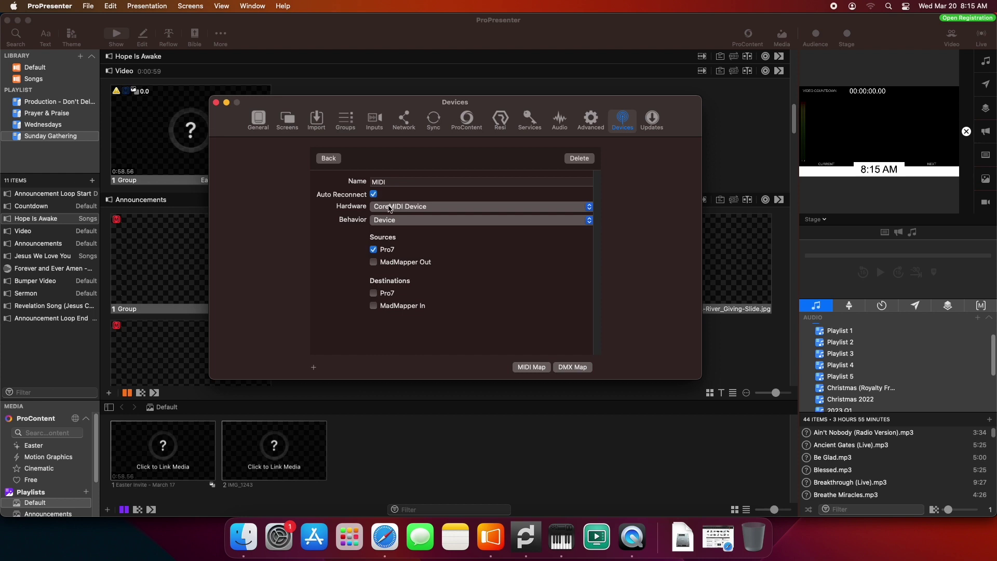
pyautogui.click(389, 206)
pyautogui.click(418, 208)
pyautogui.click(415, 213)
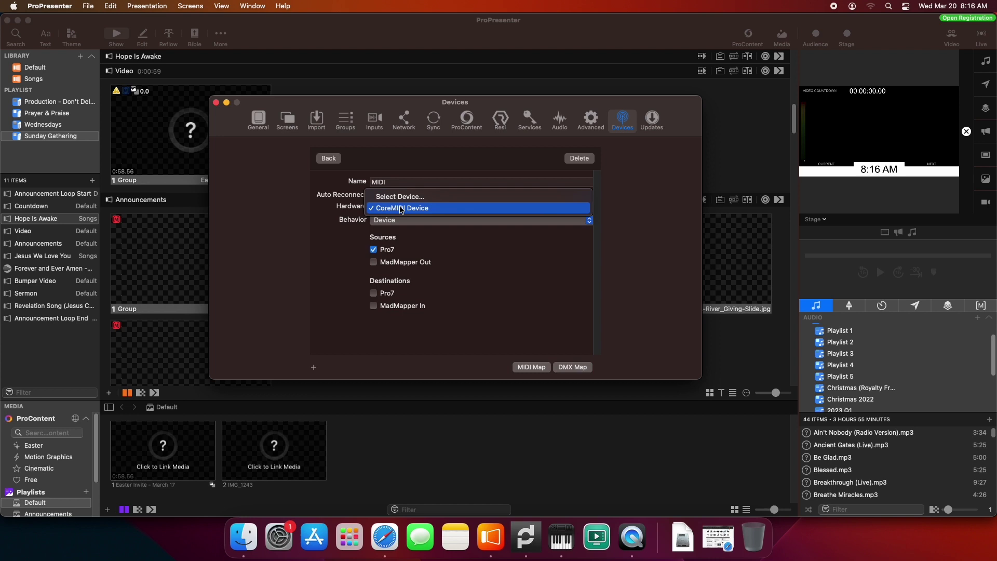
pyautogui.click(401, 209)
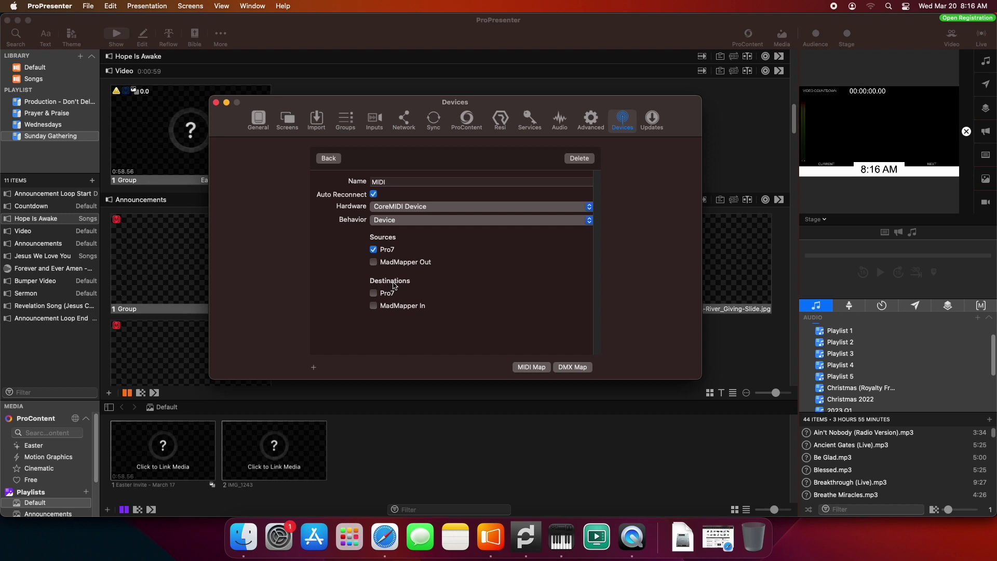
pyautogui.click(374, 306)
pyautogui.click(329, 159)
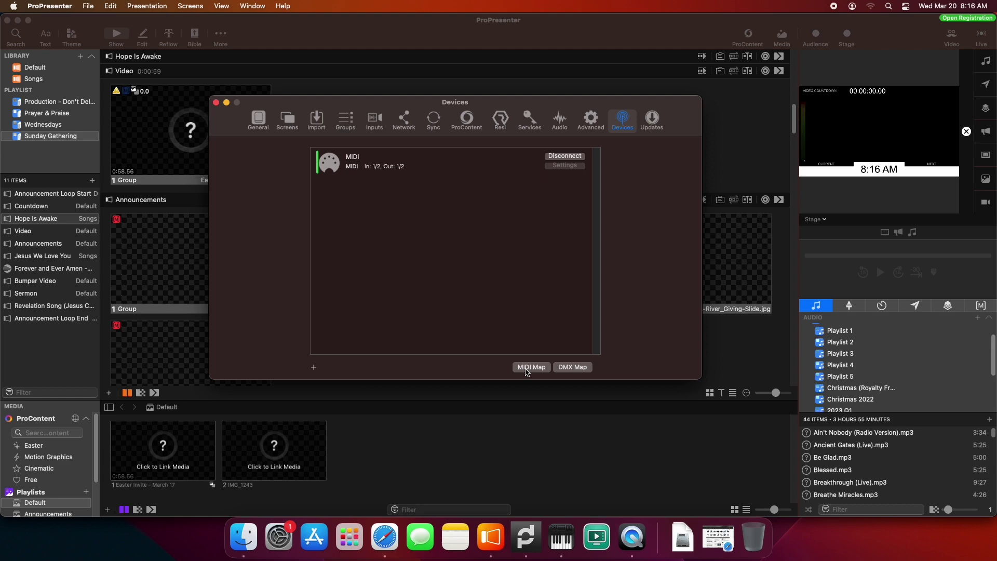
# - Review the MIDI Map note assignments, then close ProPresenter's Devices settings window
pyautogui.click(530, 368)
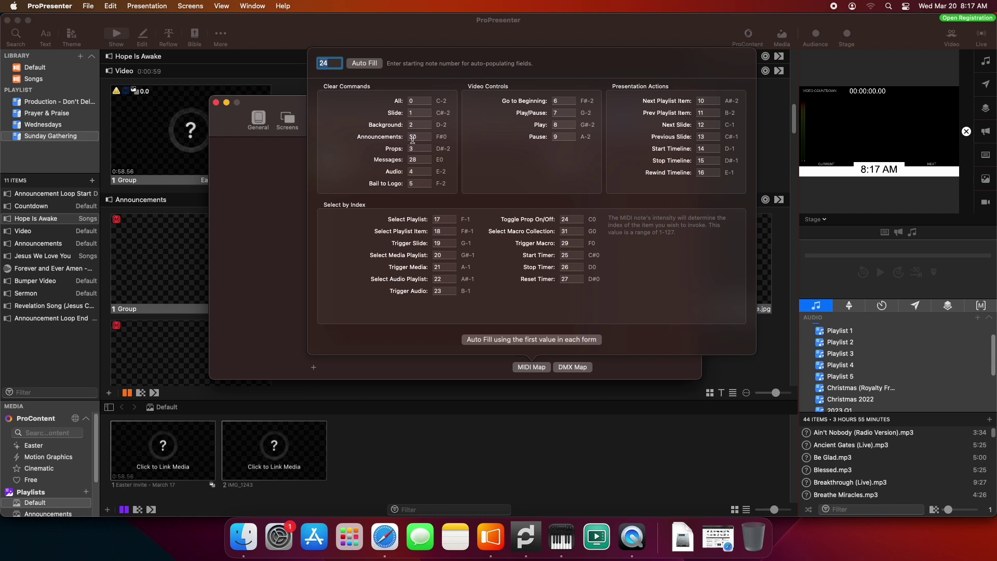
pyautogui.press('Escape')
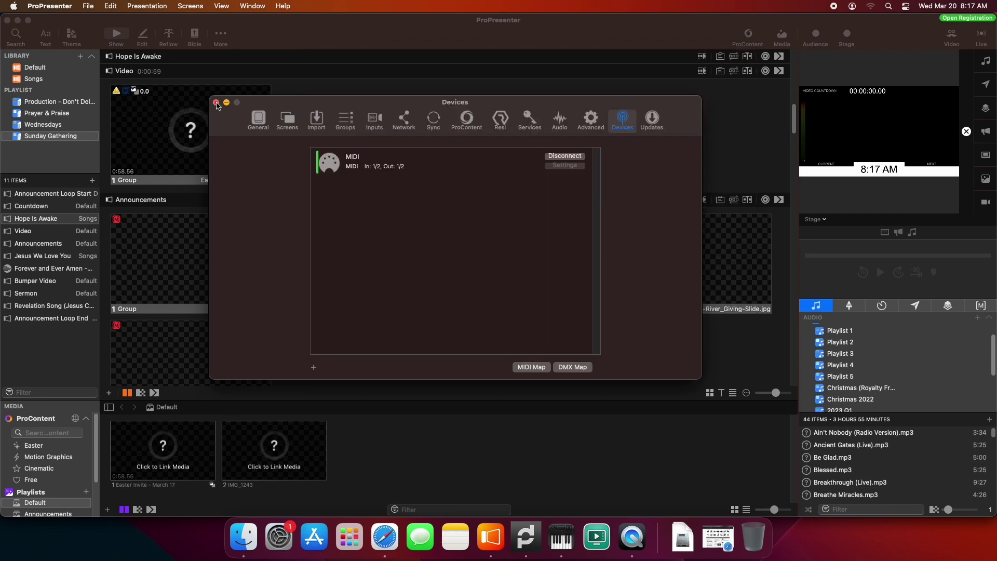
pyautogui.click(217, 102)
# - Map MadMapper's All Black cue to MIDI note 30 (F#, channel 1) and return to the cue grid
pyautogui.click(526, 538)
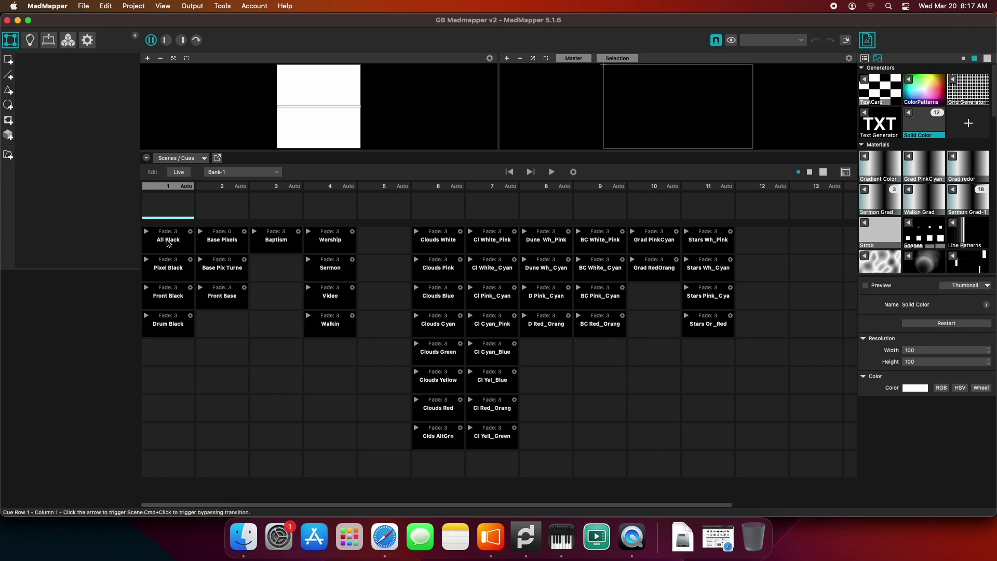
pyautogui.rightClick(169, 244)
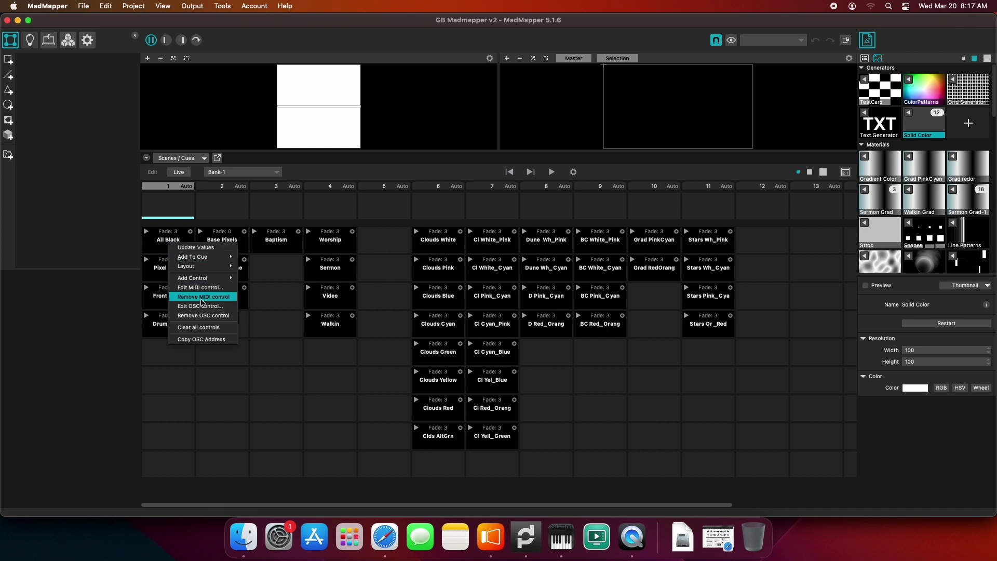
pyautogui.moveTo(206, 280)
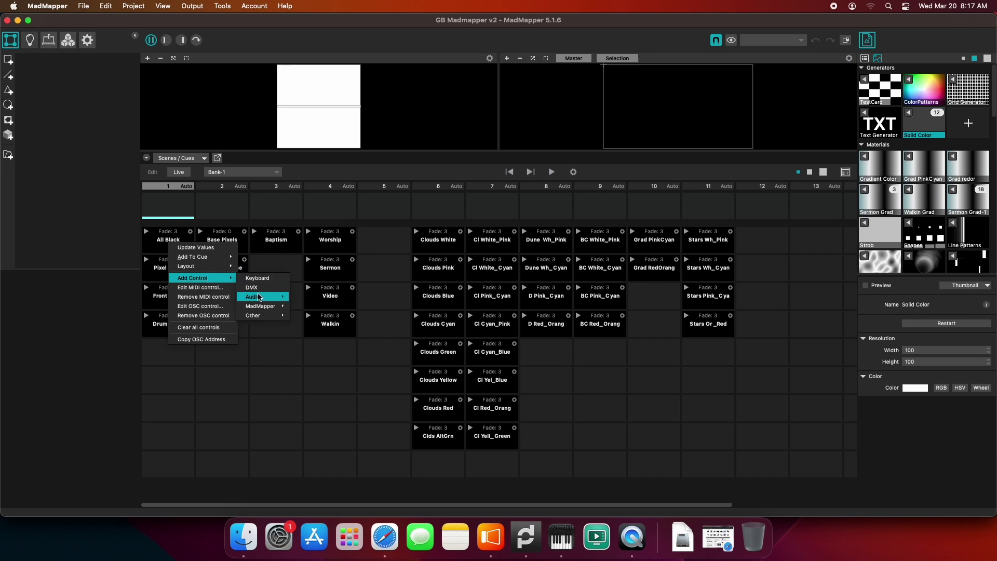
pyautogui.moveTo(263, 298)
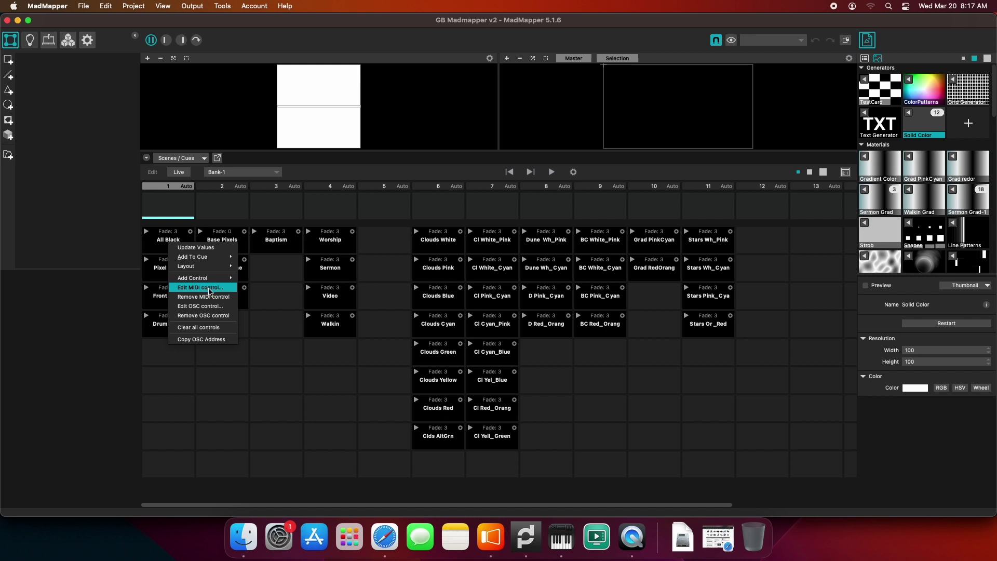
pyautogui.click(210, 288)
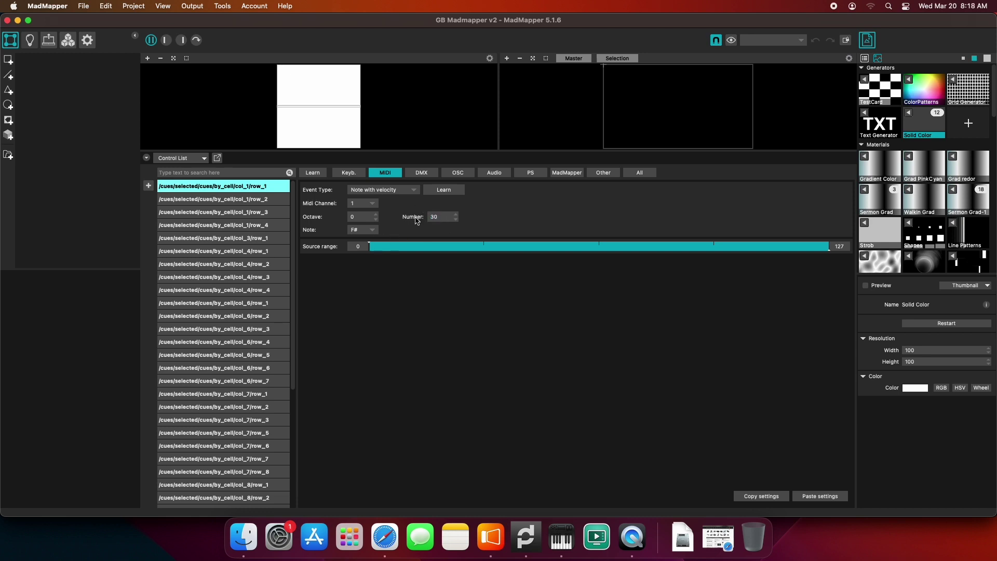
pyautogui.doubleClick(445, 216)
pyautogui.click(395, 227)
pyautogui.click(200, 158)
pyautogui.click(176, 166)
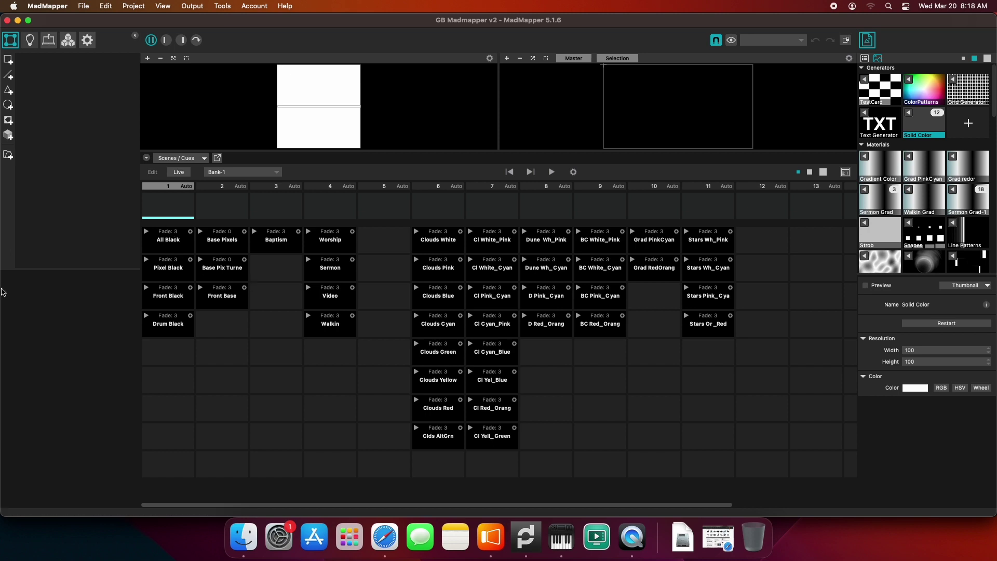
# - Shift MadMapper to the right, bring ProPresenter forward, and scroll to the Announcements slides
pyautogui.moveTo(3, 291); pyautogui.dragTo(414, 282)
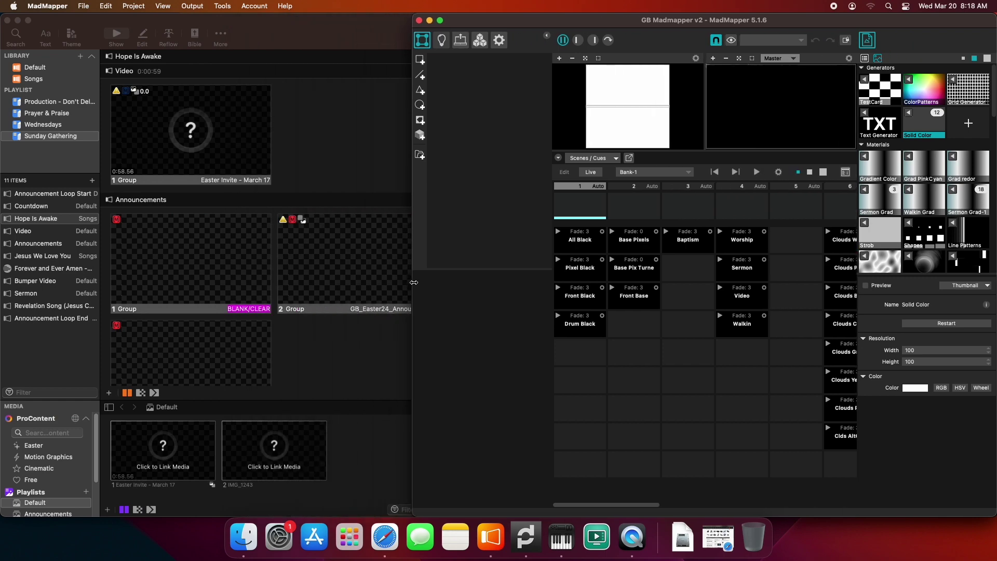
pyautogui.moveTo(485, 23); pyautogui.dragTo(848, 23)
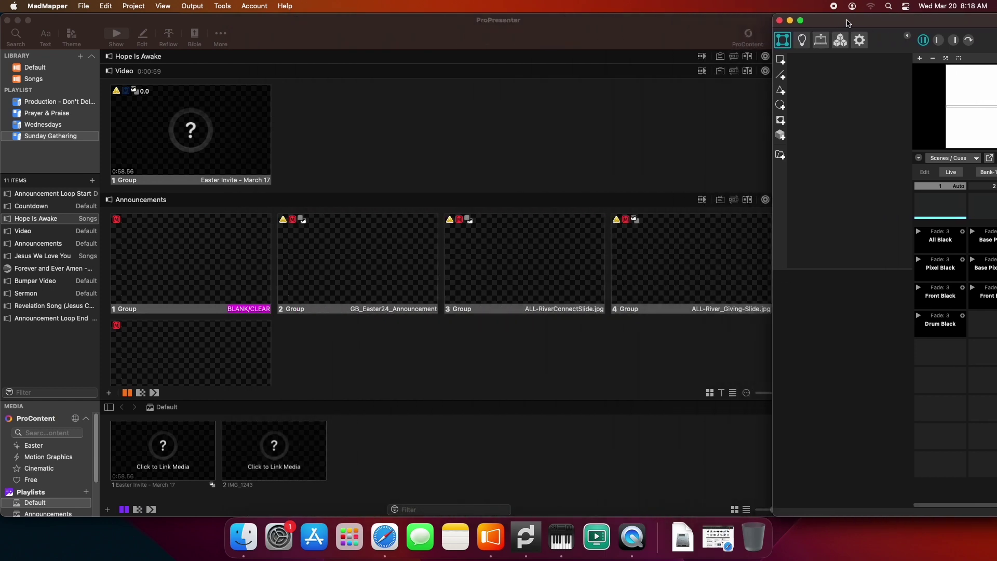
pyautogui.click(639, 95)
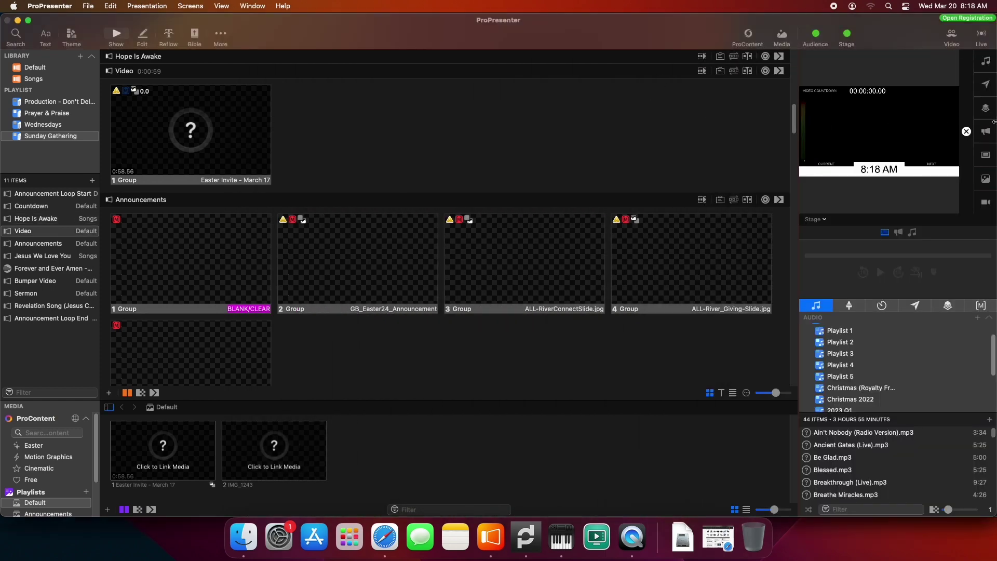
pyautogui.moveTo(993, 122); pyautogui.dragTo(824, 122)
pyautogui.scroll(-5, 319, 198)
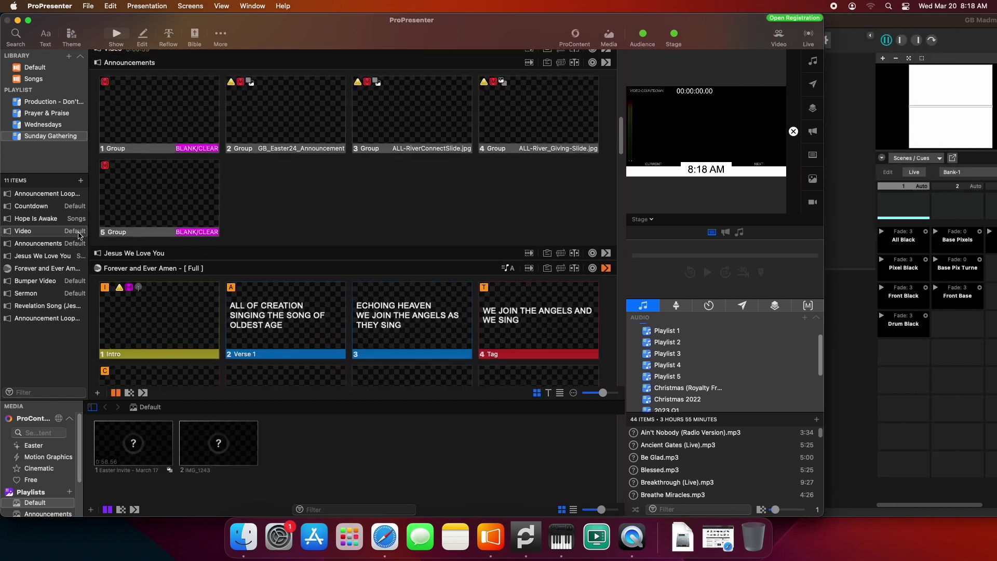
pyautogui.click(24, 232)
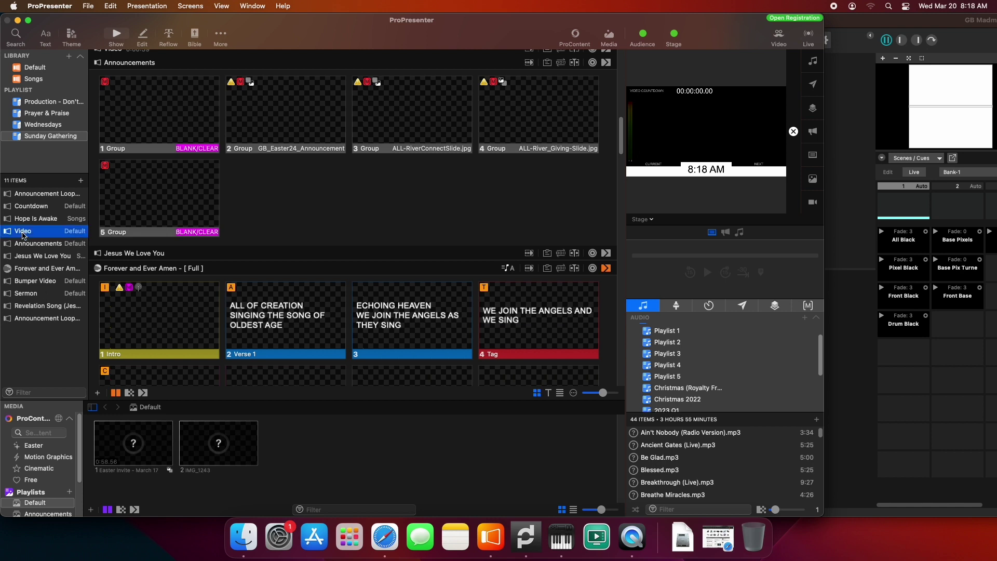
pyautogui.scroll(5, 290, 202)
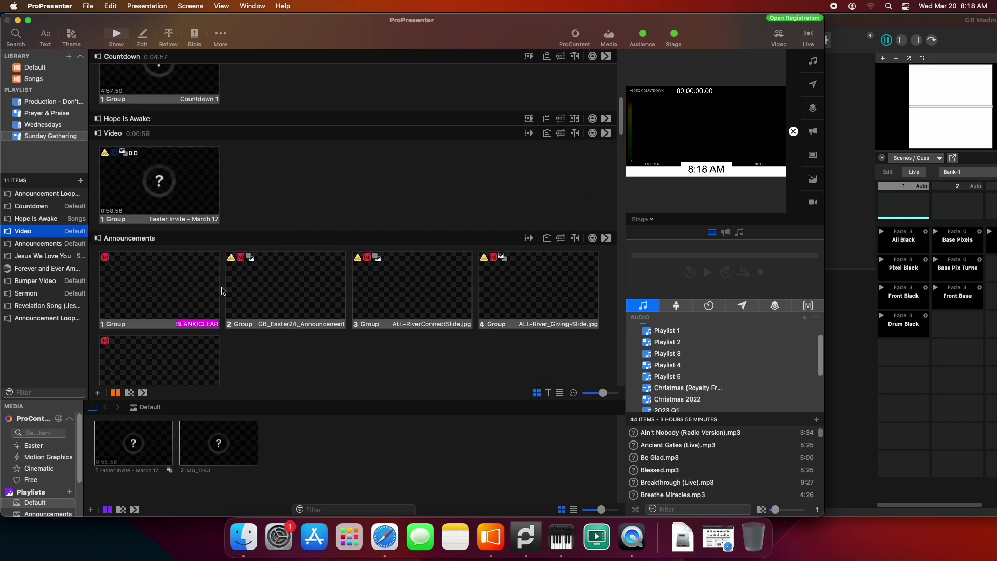
pyautogui.scroll(-5, 232, 333)
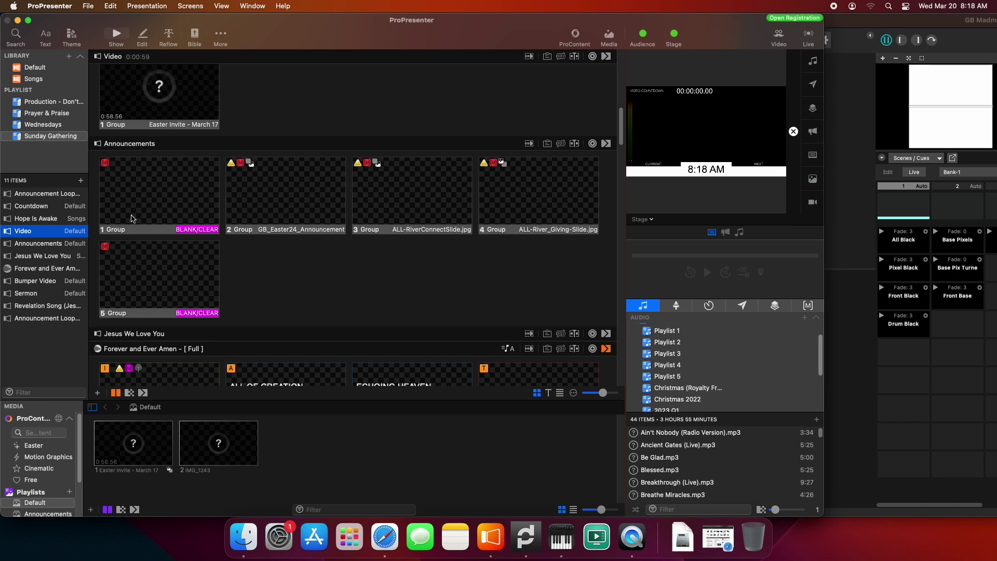
# - Add a Communication > MIDI > MIDI Note On action to the first Announcements slide
pyautogui.rightClick(151, 200)
pyautogui.moveTo(221, 307)
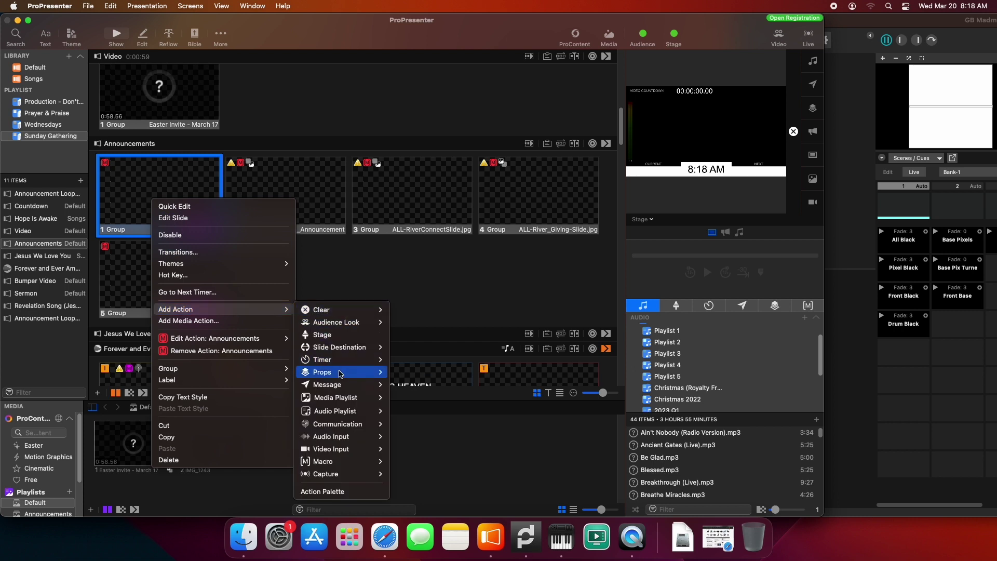
pyautogui.moveTo(353, 426)
pyautogui.moveTo(423, 425)
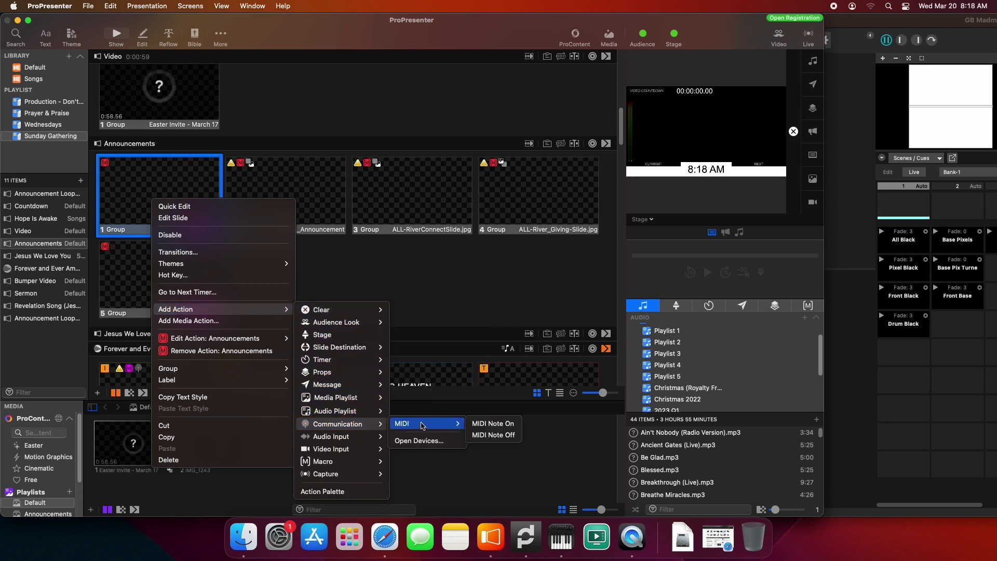
pyautogui.click(483, 425)
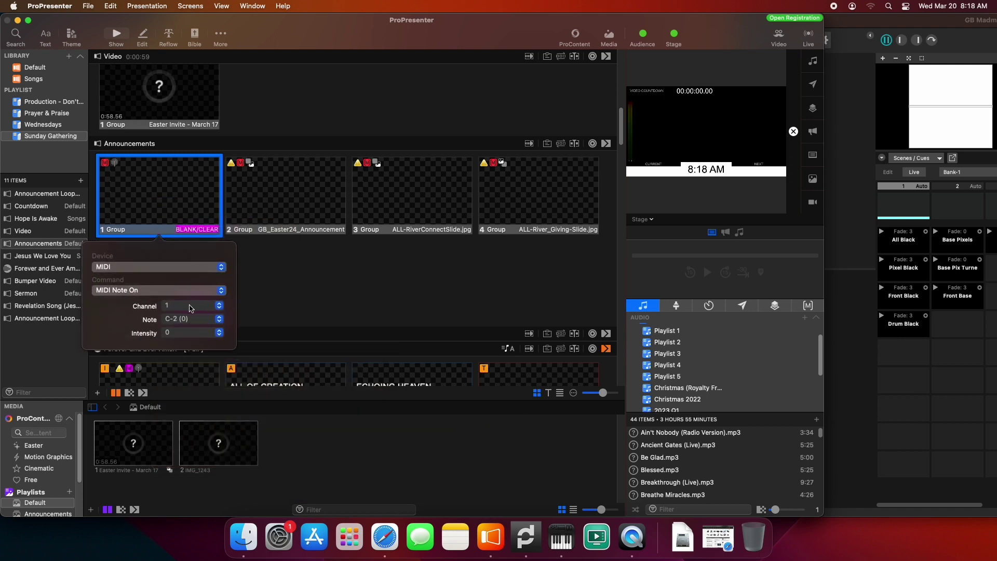
# - Set the MIDI Note On action to channel 1, note F#0 (30), intensity 1
pyautogui.click(190, 307)
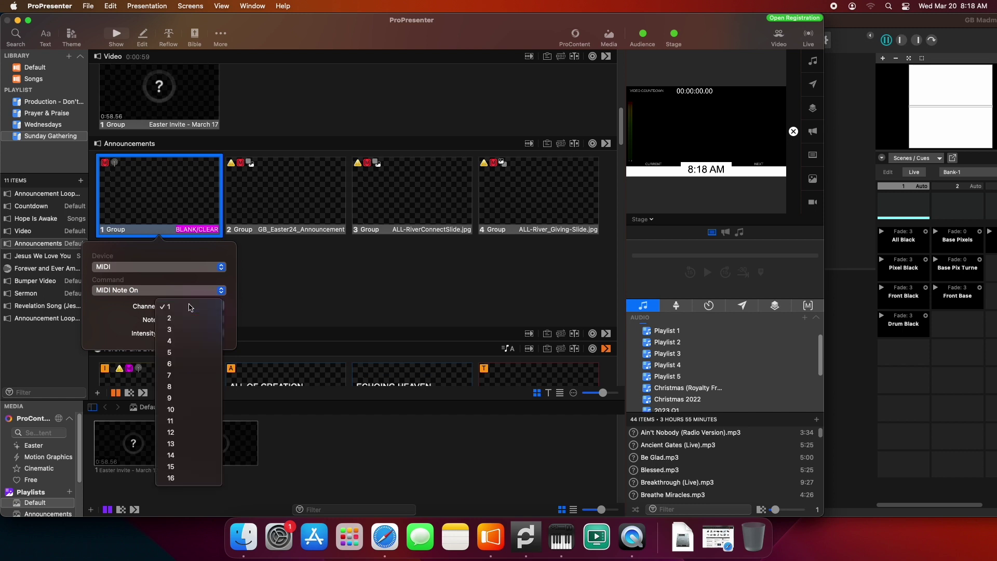
pyautogui.click(190, 305)
pyautogui.click(190, 321)
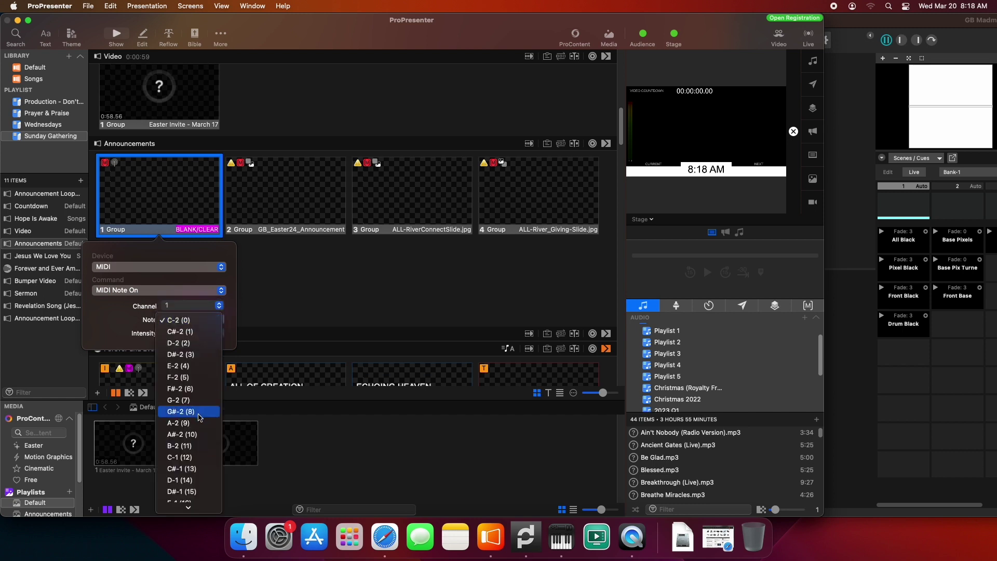
pyautogui.scroll(-6, 199, 415)
pyautogui.scroll(-3, 199, 416)
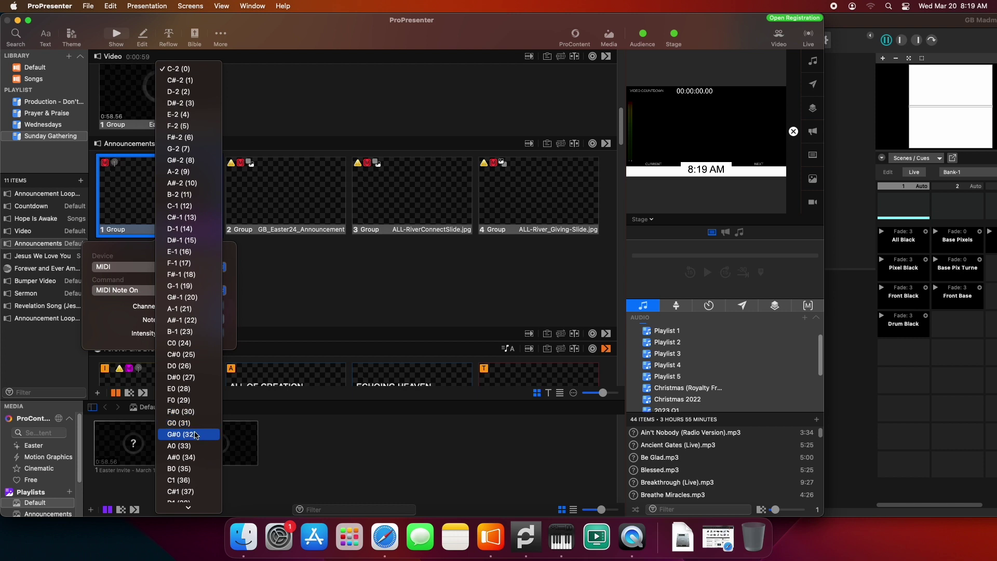
pyautogui.click(200, 413)
pyautogui.click(182, 333)
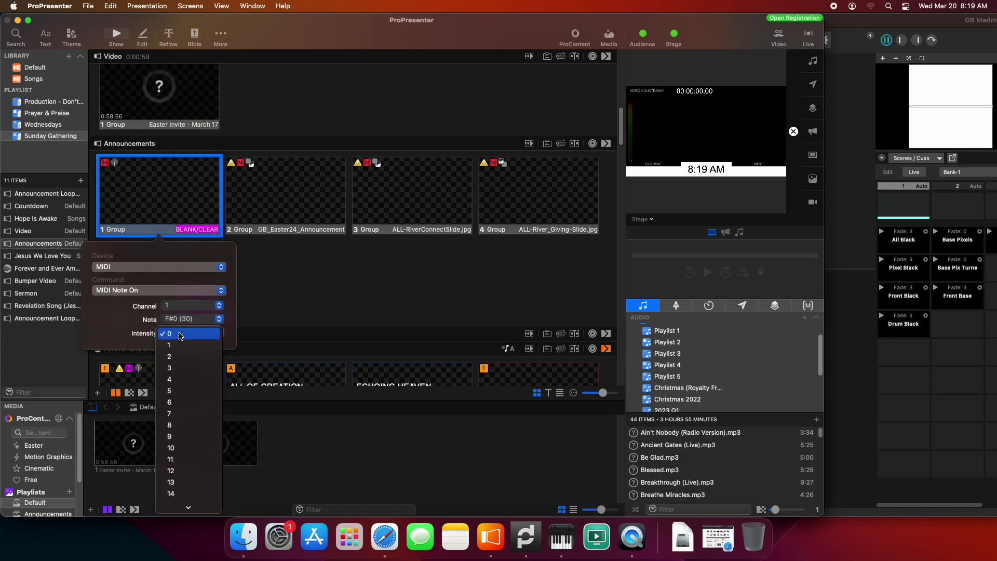
pyautogui.click(180, 346)
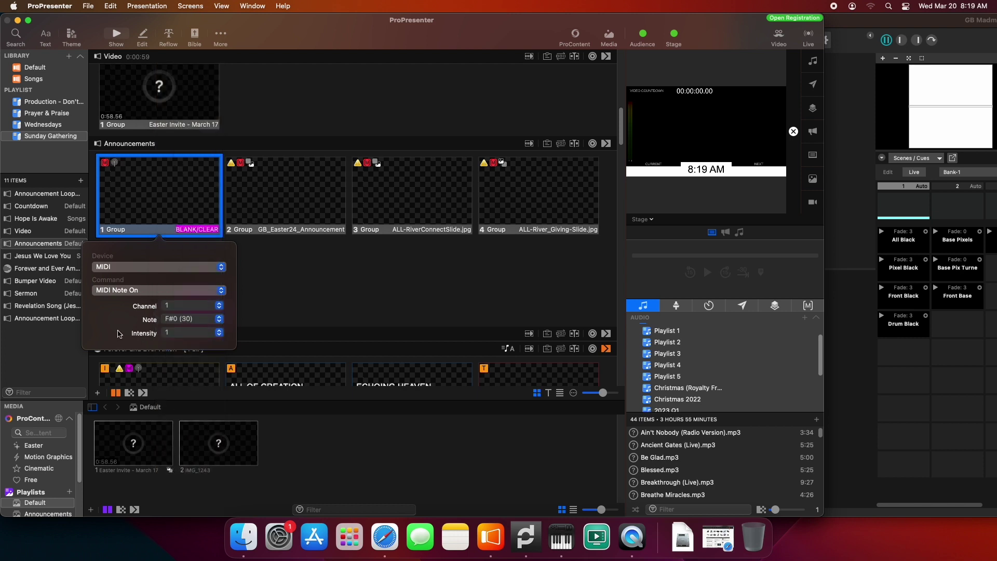
pyautogui.click(292, 293)
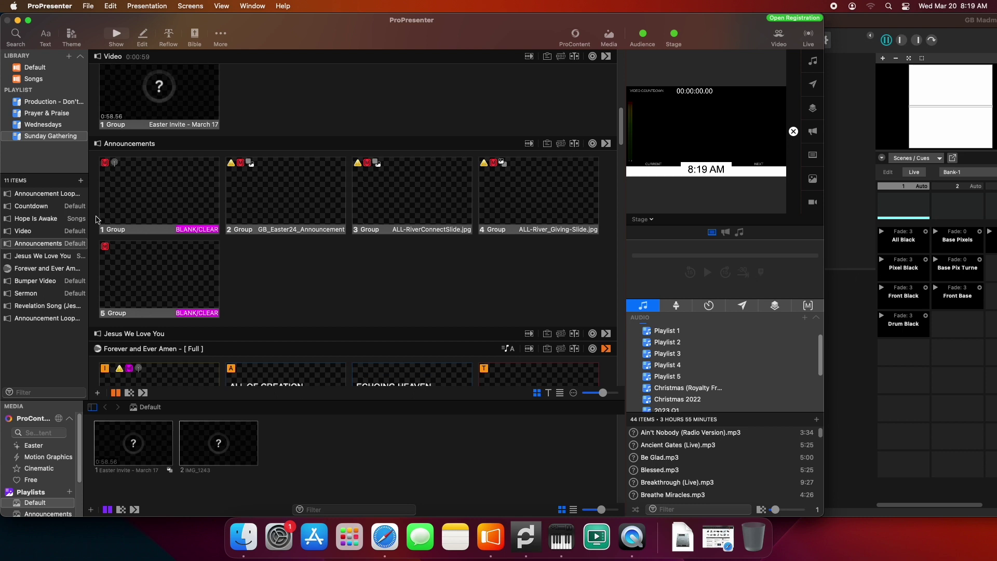
# - Trigger the first Announcements slide so MIDI note 30 fires MadMapper's All Black cue
pyautogui.click(159, 199)
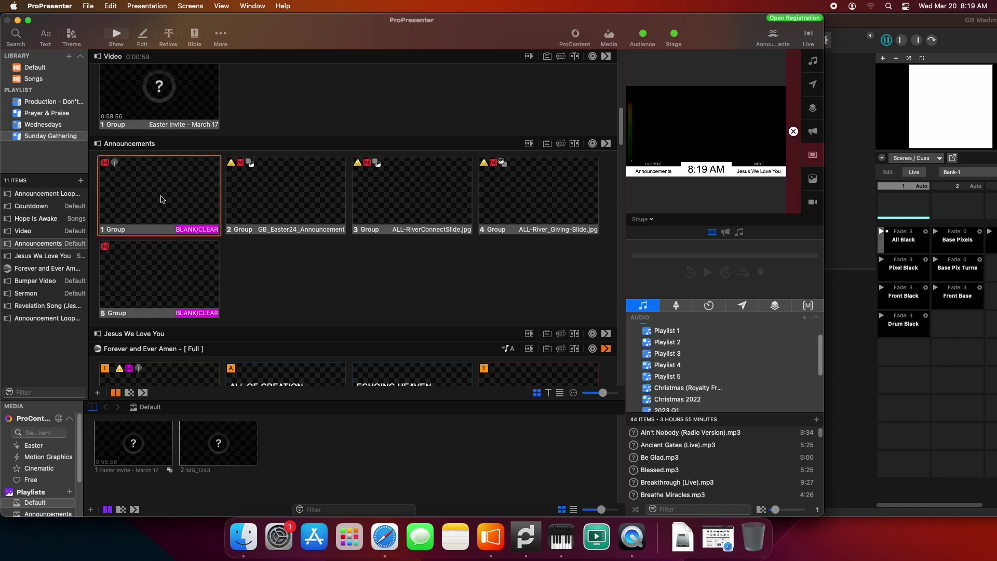